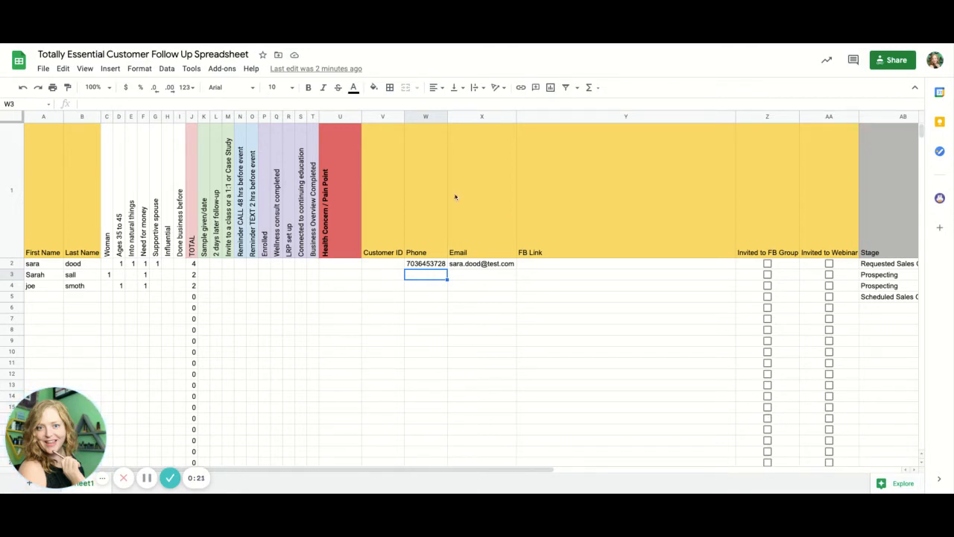
Start importing the sheet's data with the Streak CRM Importer add-on
left_click(222, 69)
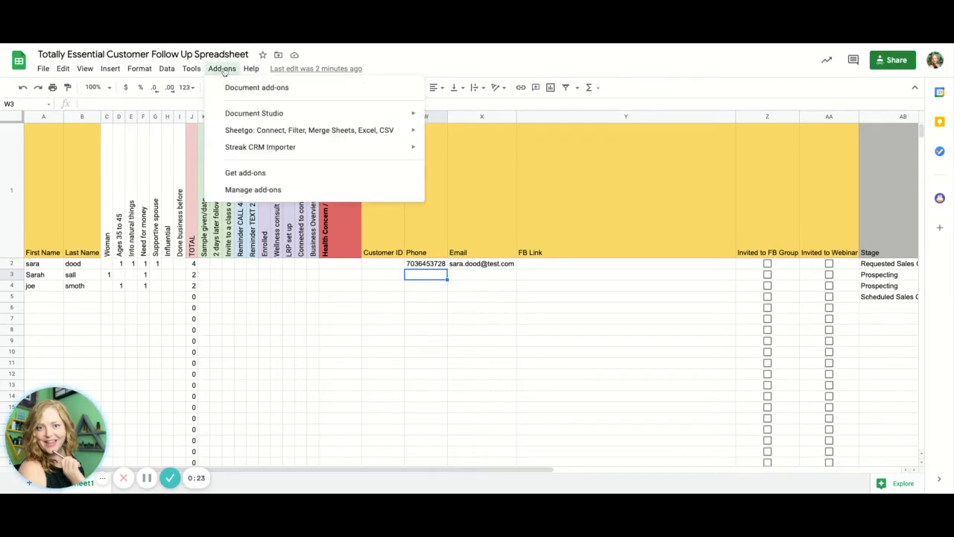
mouse_move(261, 149)
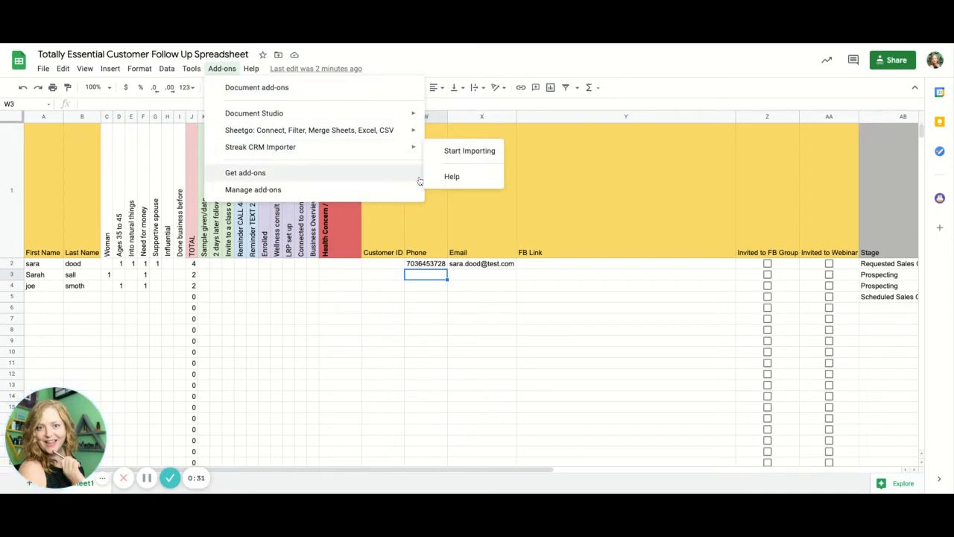
left_click(464, 153)
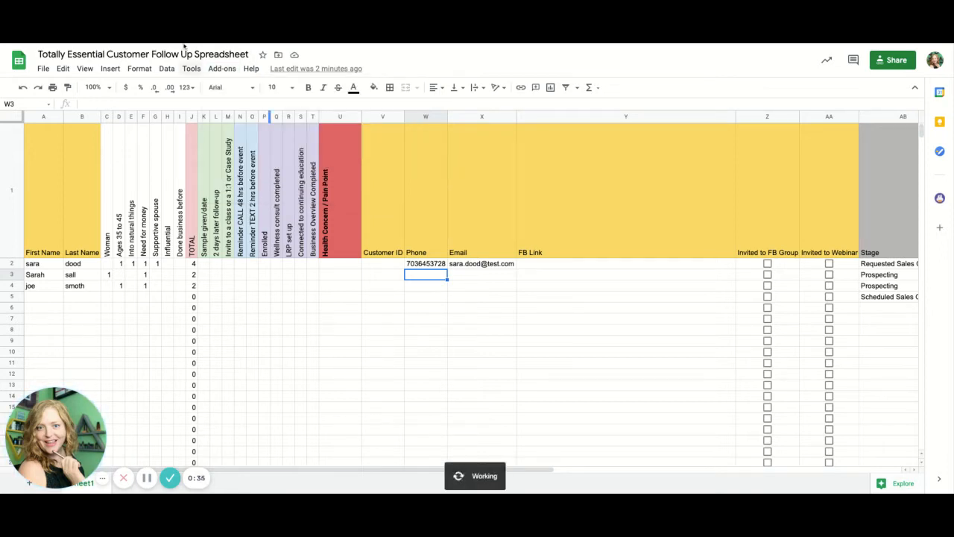
left_click(215, 69)
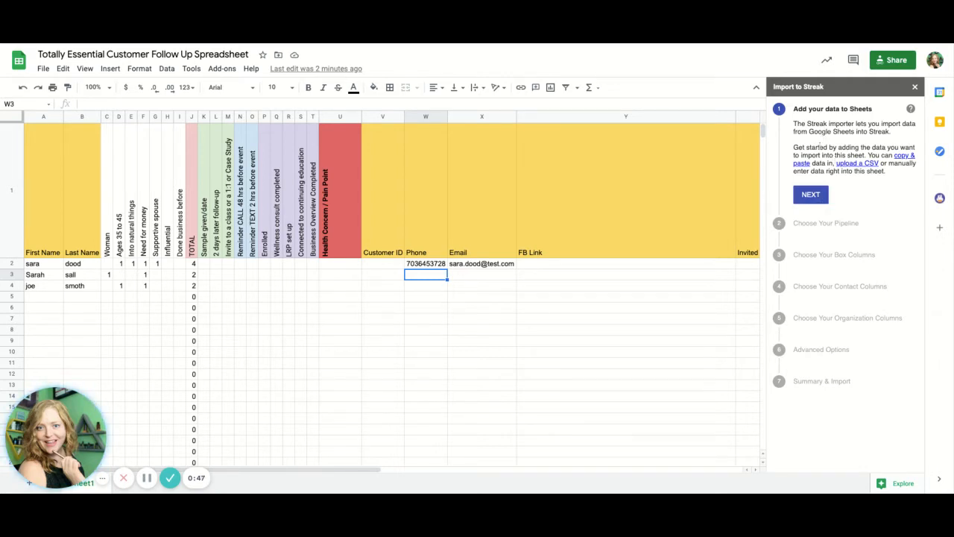
Choose the Demo Prospecting and Sales** pipeline as the import target and proceed to the box column mapping
left_click(811, 194)
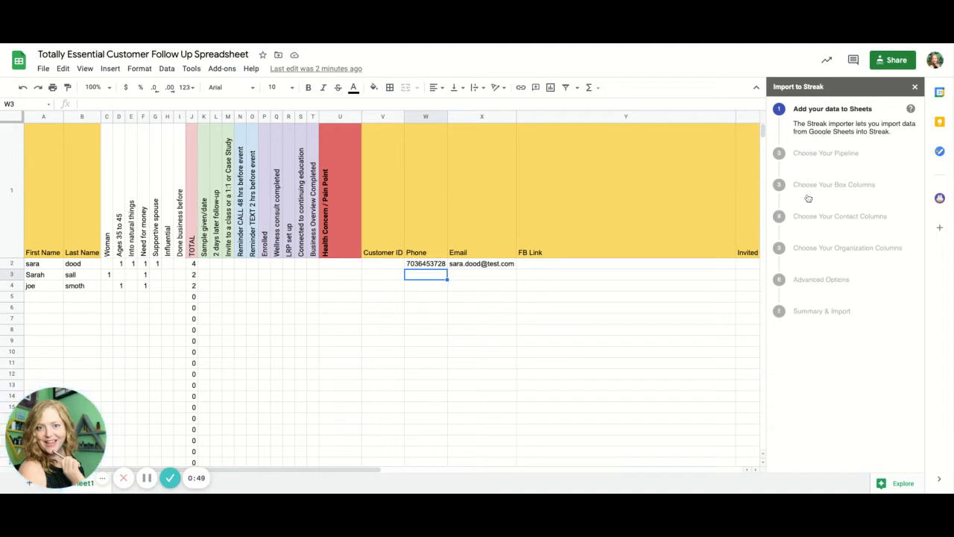
left_click(838, 186)
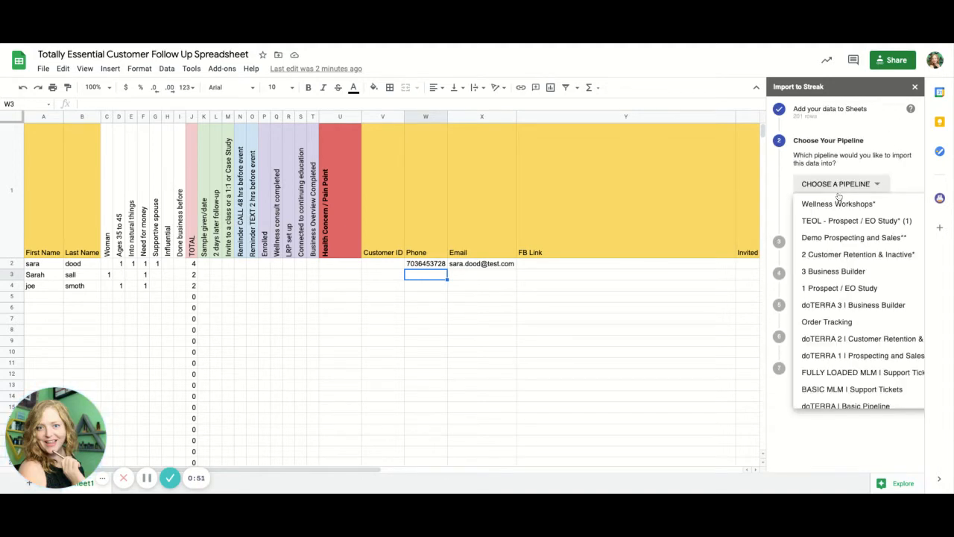
left_click(835, 237)
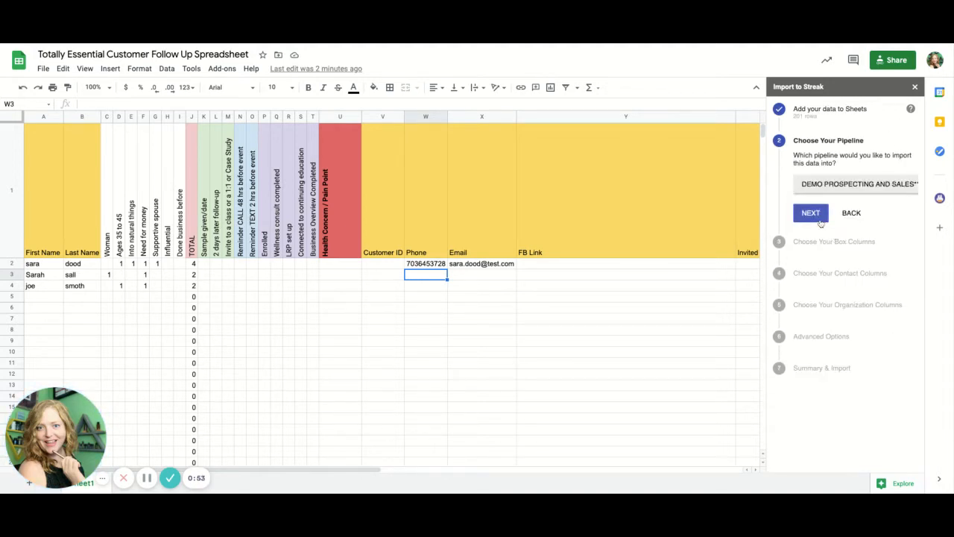
left_click(812, 213)
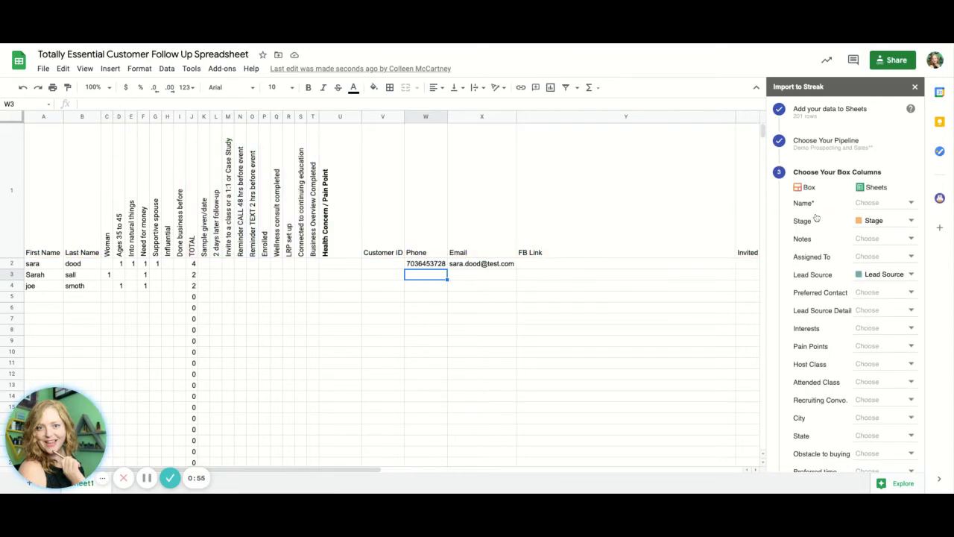
Return to the start of the import setup and reselect the Demo Prospecting and Sales** pipeline
left_click(841, 146)
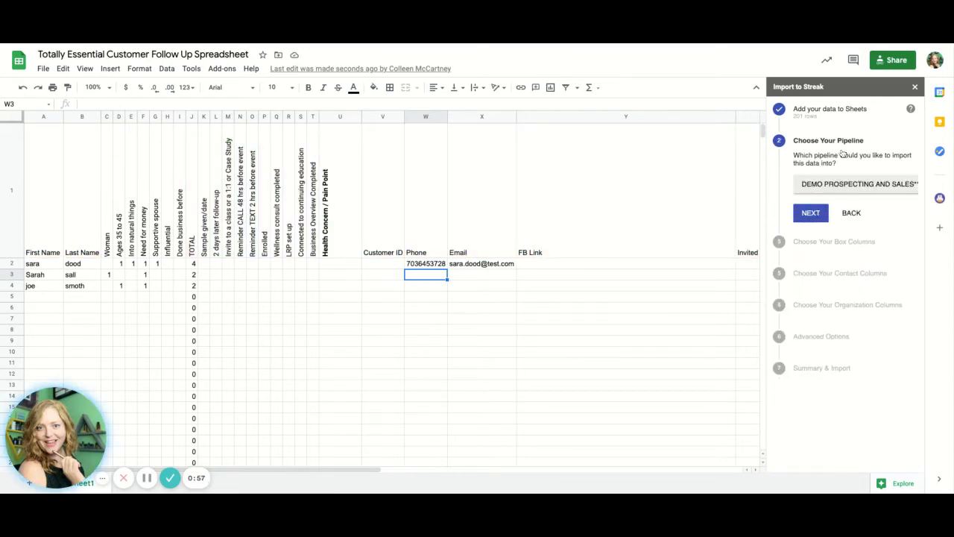
left_click(851, 214)
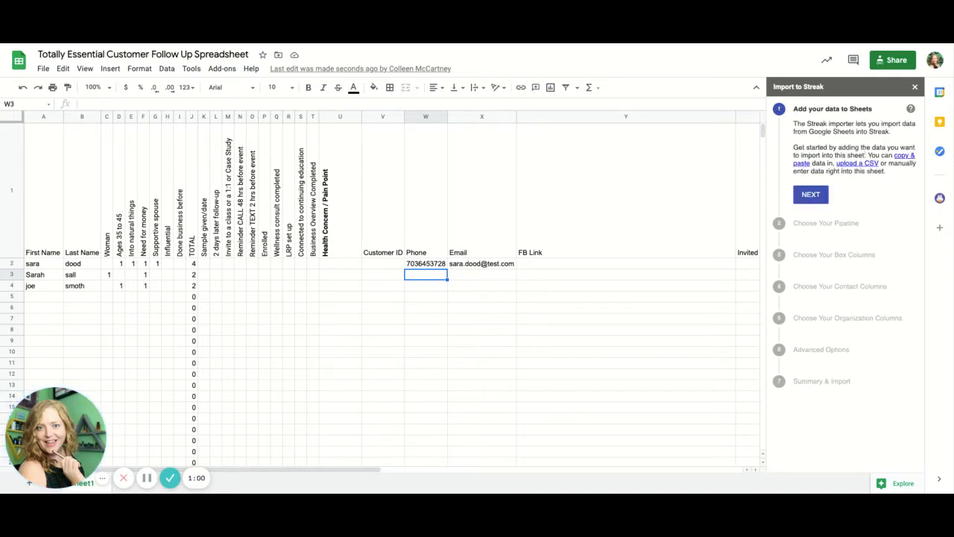
left_click(809, 196)
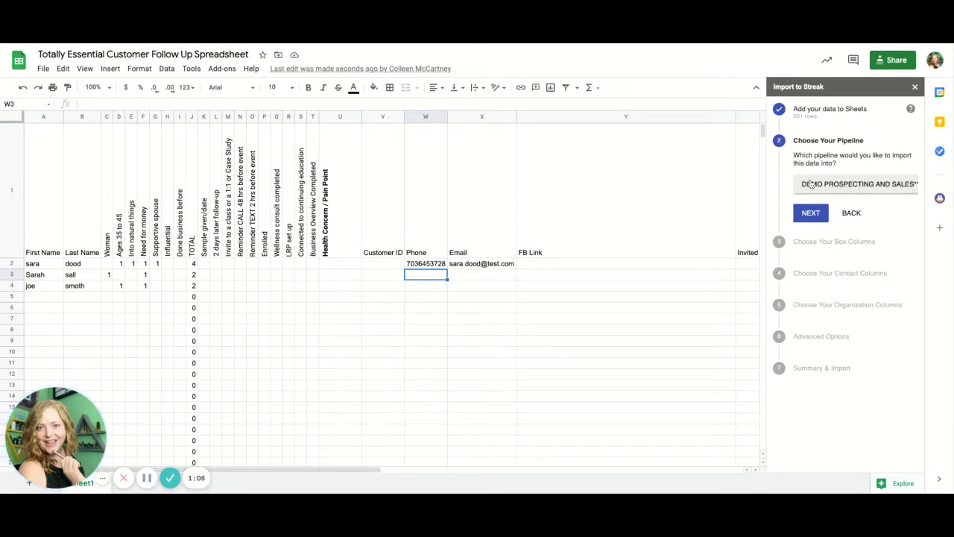
left_click(812, 184)
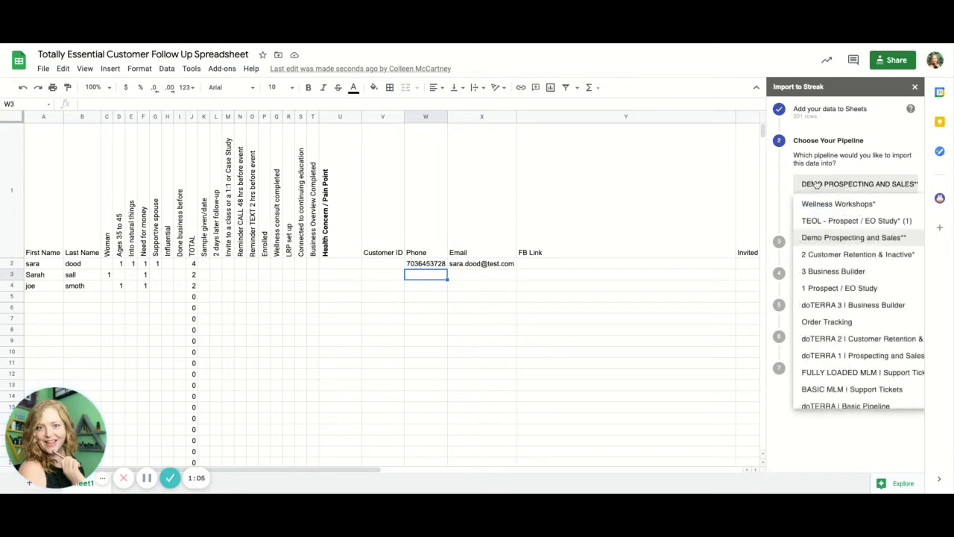
left_click(818, 242)
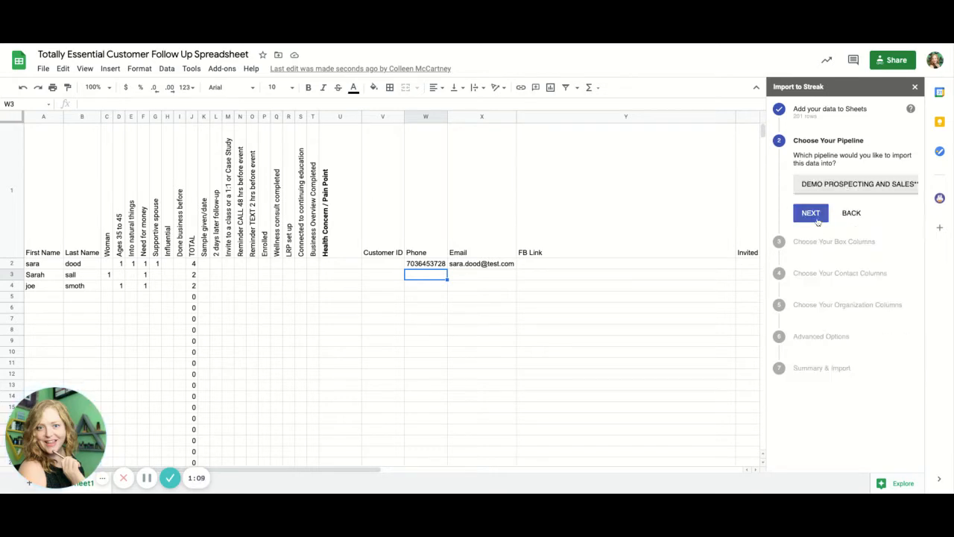
left_click(812, 215)
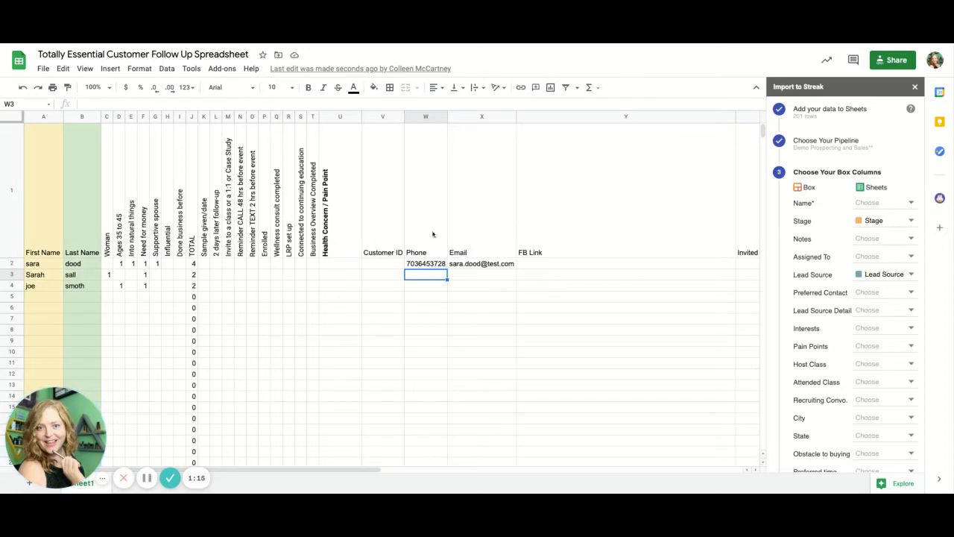
Examine the sheet's columns and which of them are available for the box Name field
left_click(78, 233)
left_click(240, 224)
left_click(520, 247)
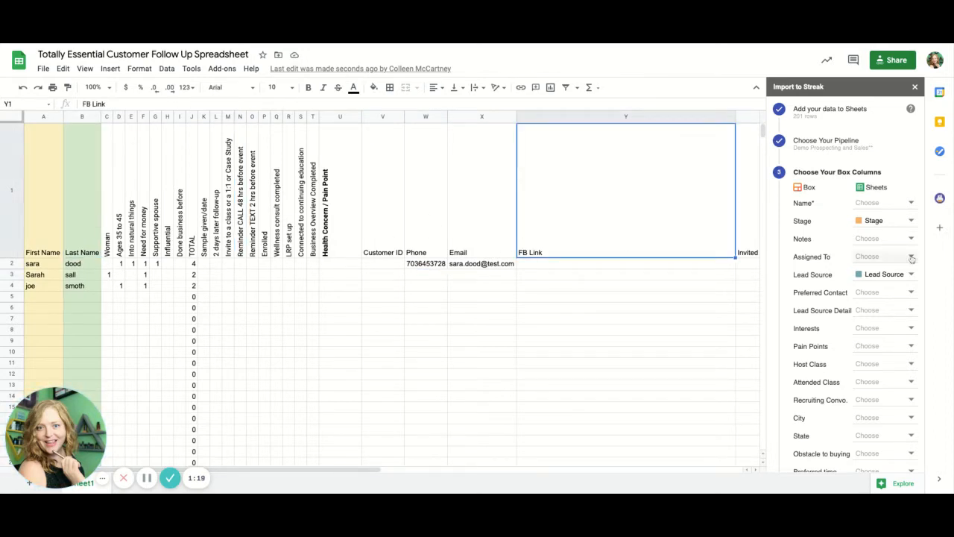
left_click(893, 204)
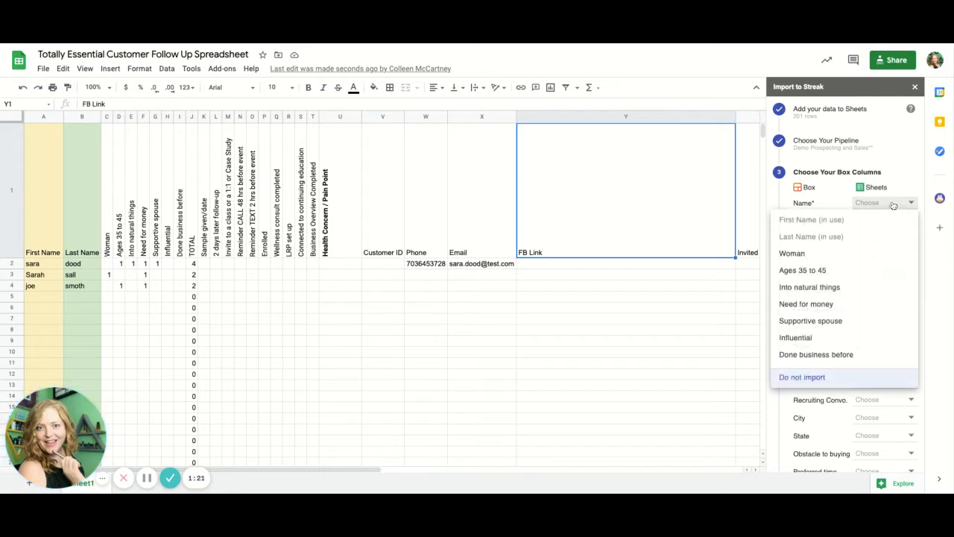
left_click(159, 262)
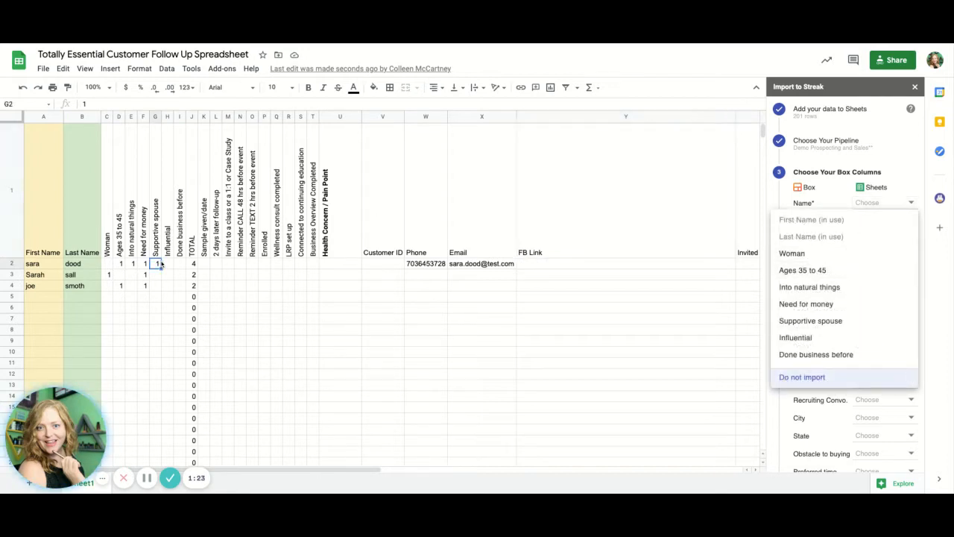
Insert a column directly before the Woman column and give it the header Box Name
left_click(106, 117)
right_click(107, 118)
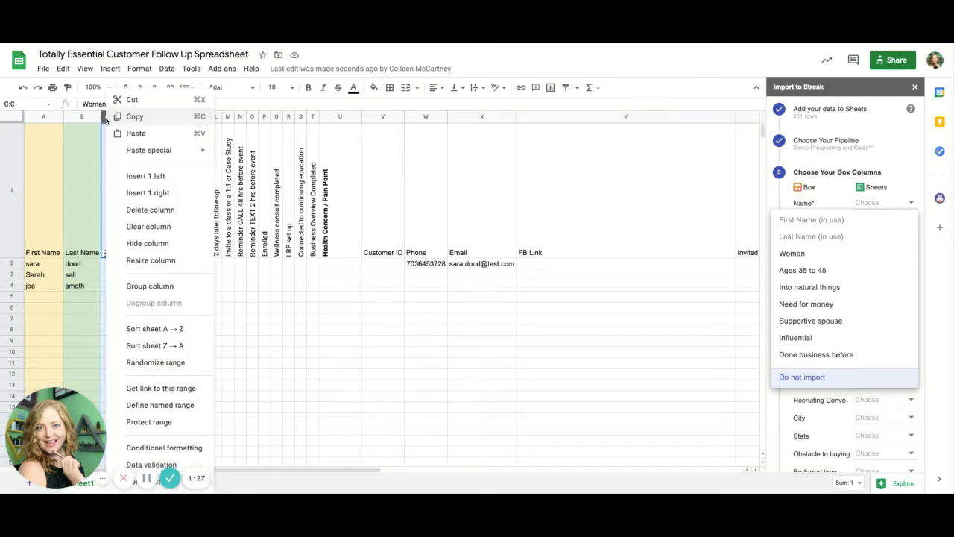
left_click(143, 176)
left_click(108, 265)
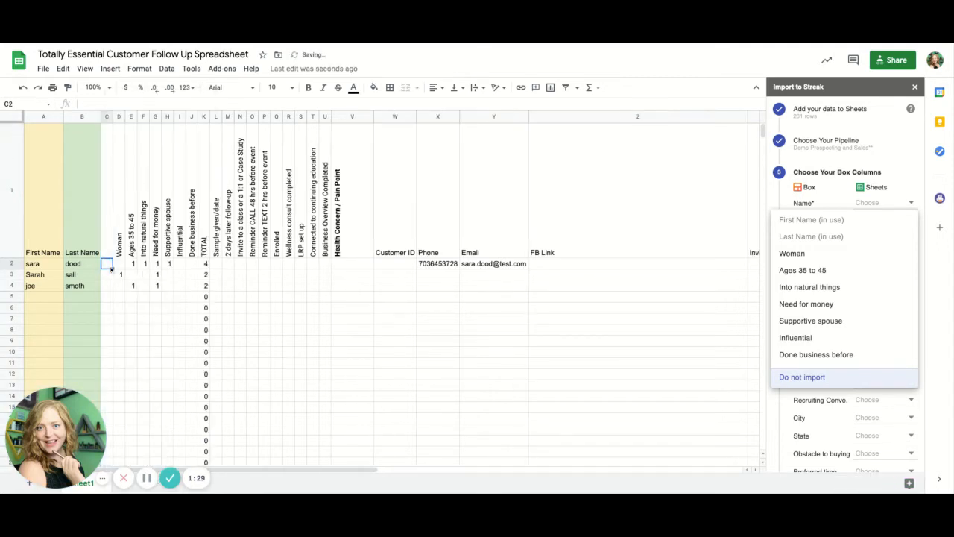
left_click(107, 252)
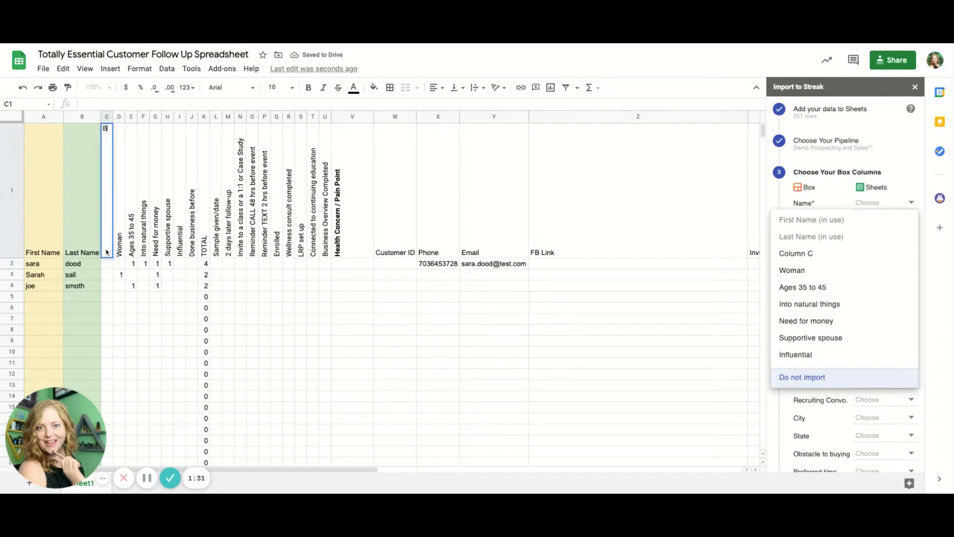
type("Box Name")
key("Return")
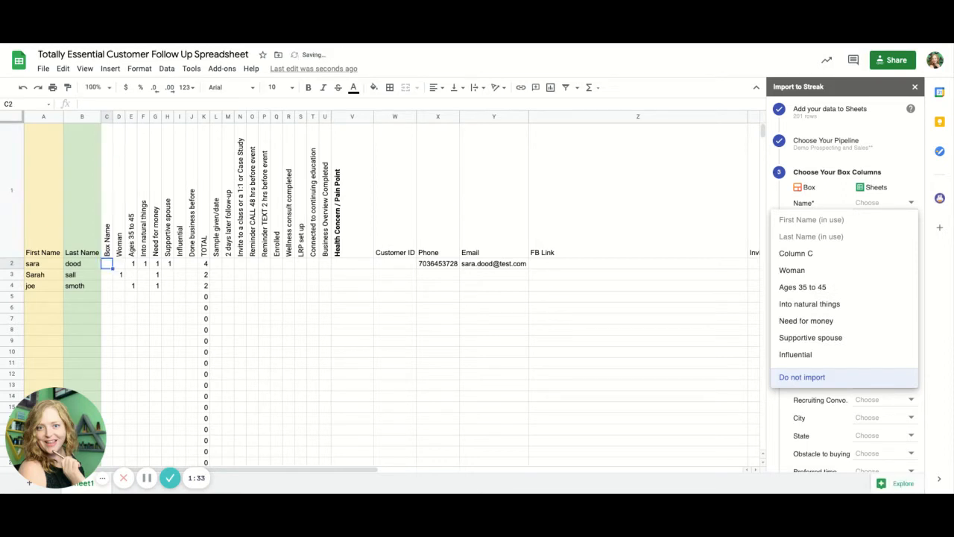
Try to build a formula in C2 that joins the last name from B2, a comma and the first name from A2
type("=sum(")
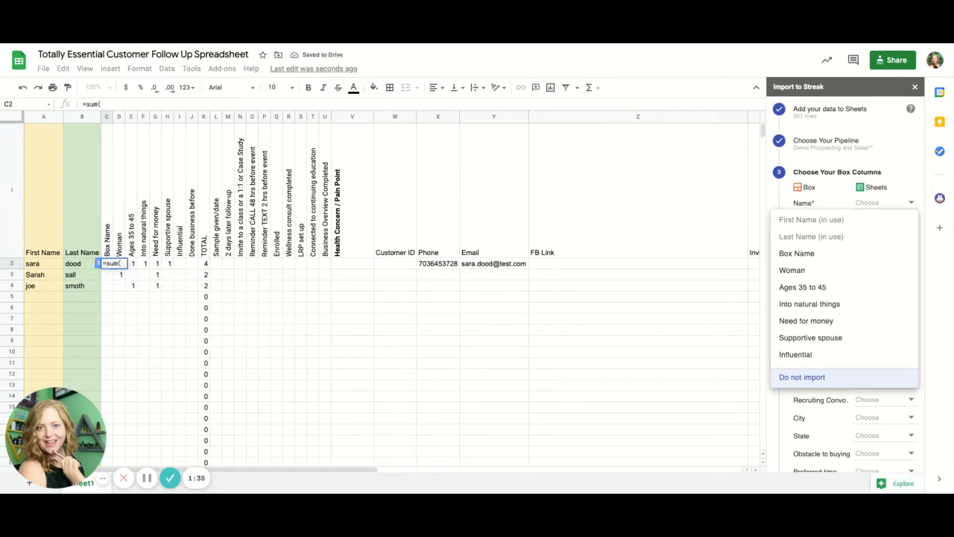
key("BackSpace")
key("BackSpace")
left_click(95, 267)
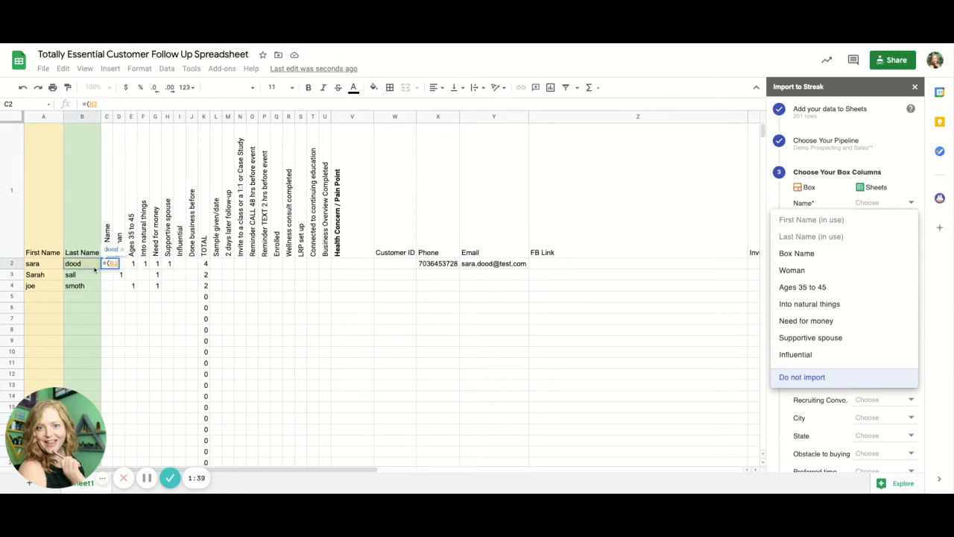
type("\",")
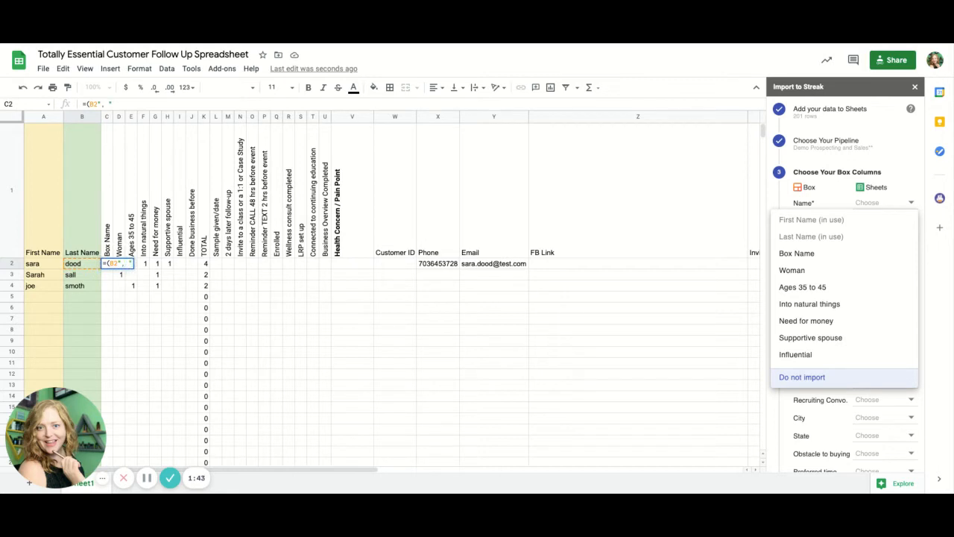
left_click(43, 264)
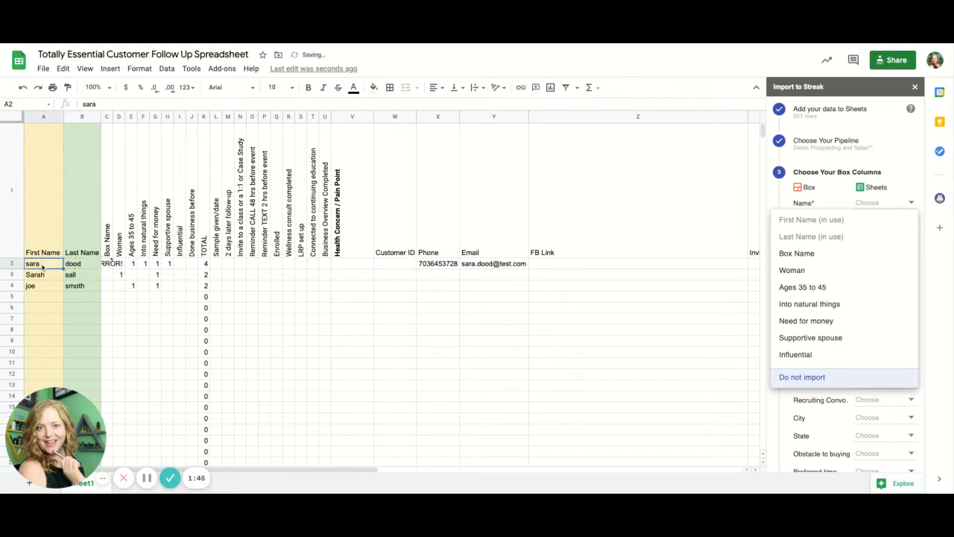
double_click(112, 264)
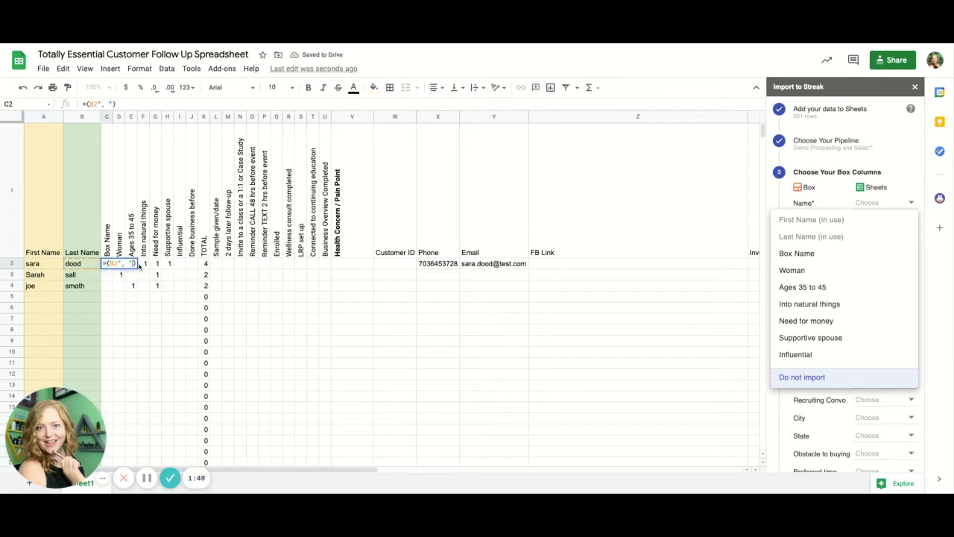
left_click(53, 268)
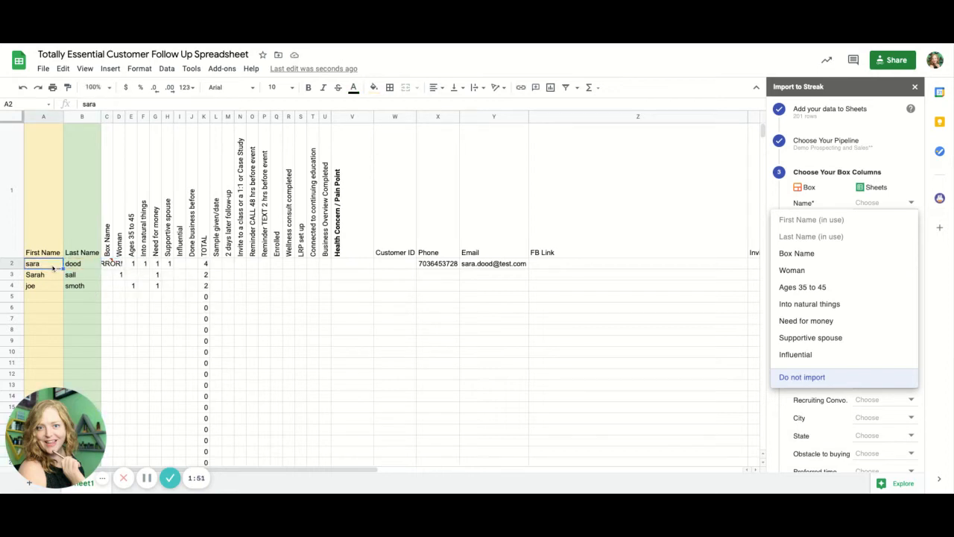
double_click(109, 266)
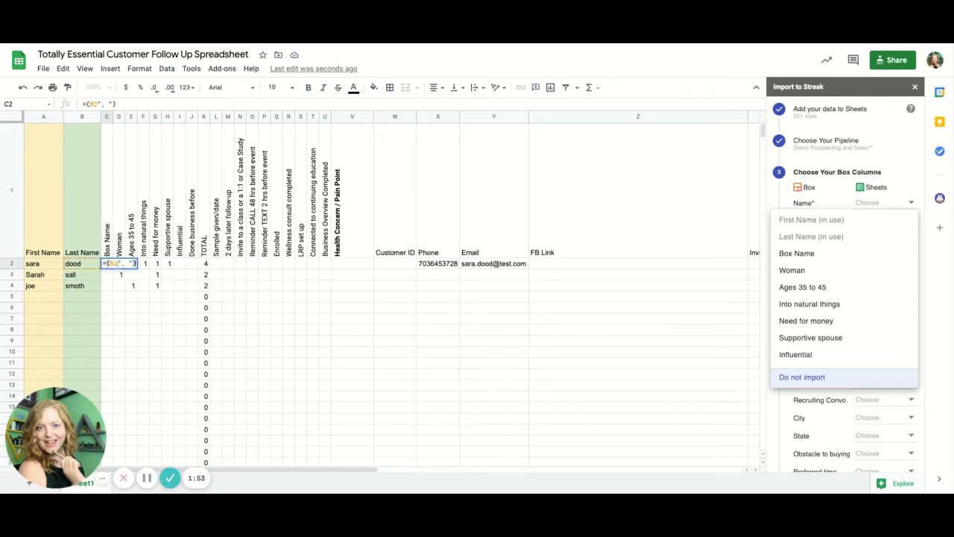
left_click(147, 478)
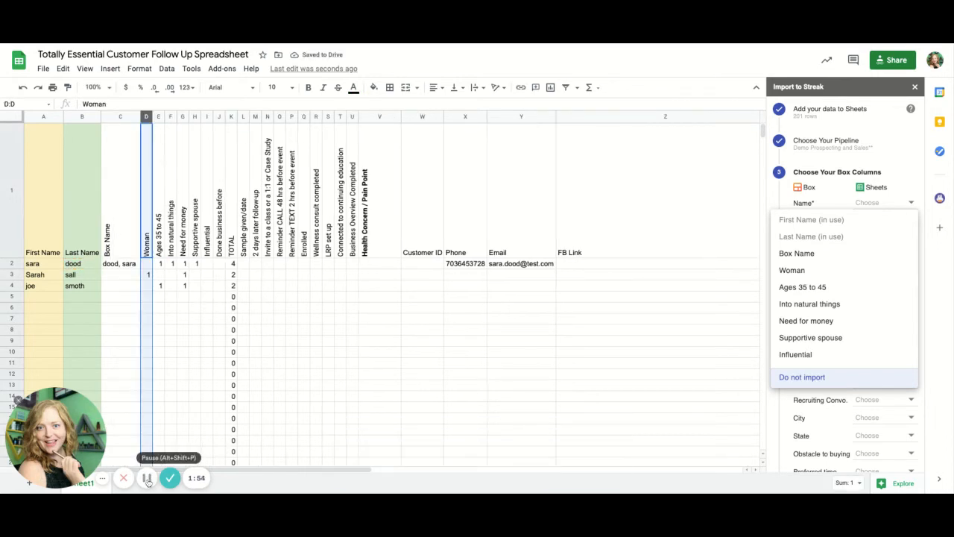
Map the required box Name field to the sheet's Box Name column
left_click(814, 202)
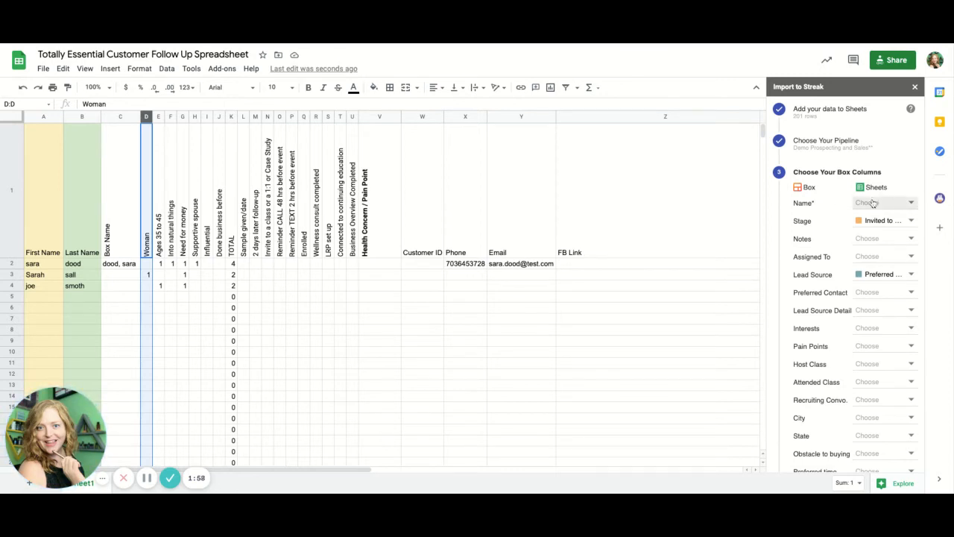
left_click(125, 266)
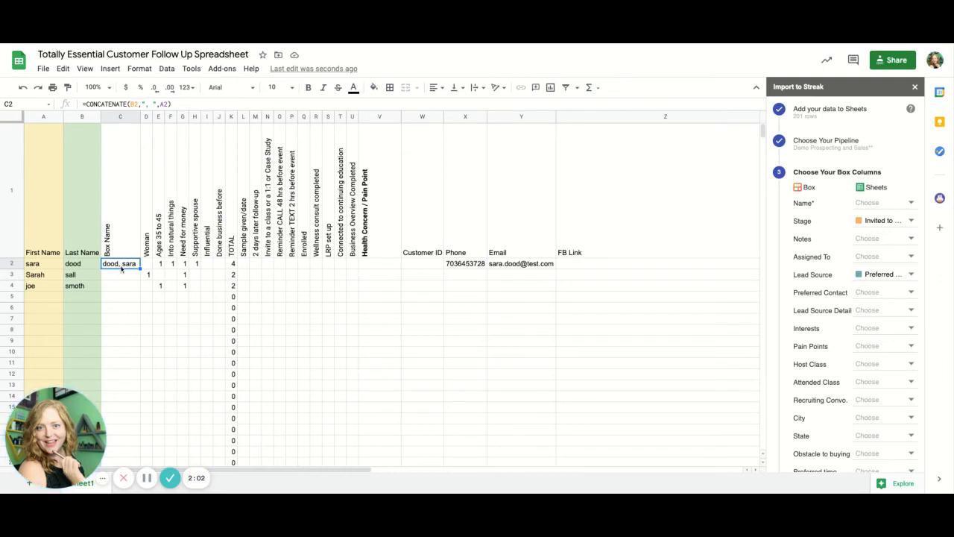
left_click(879, 205)
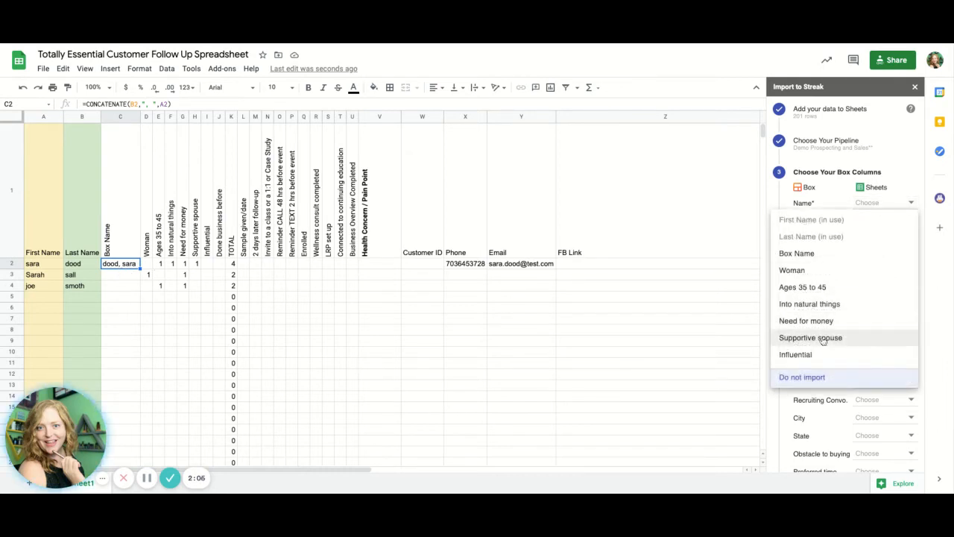
left_click(804, 207)
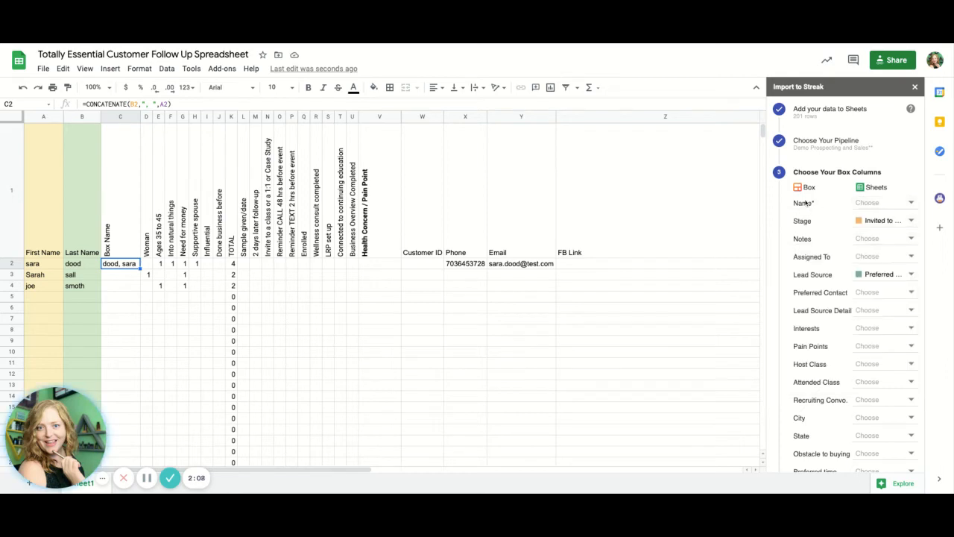
left_click(868, 205)
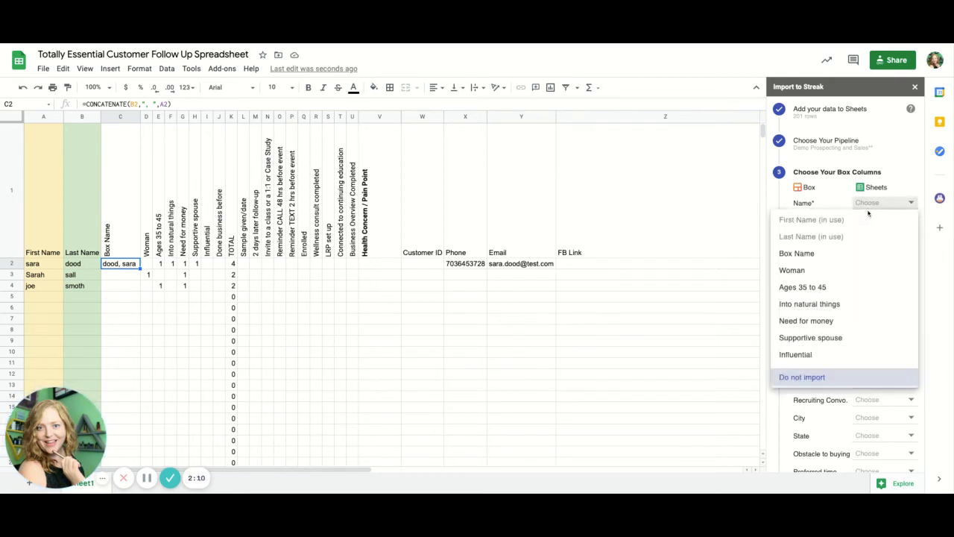
left_click(833, 253)
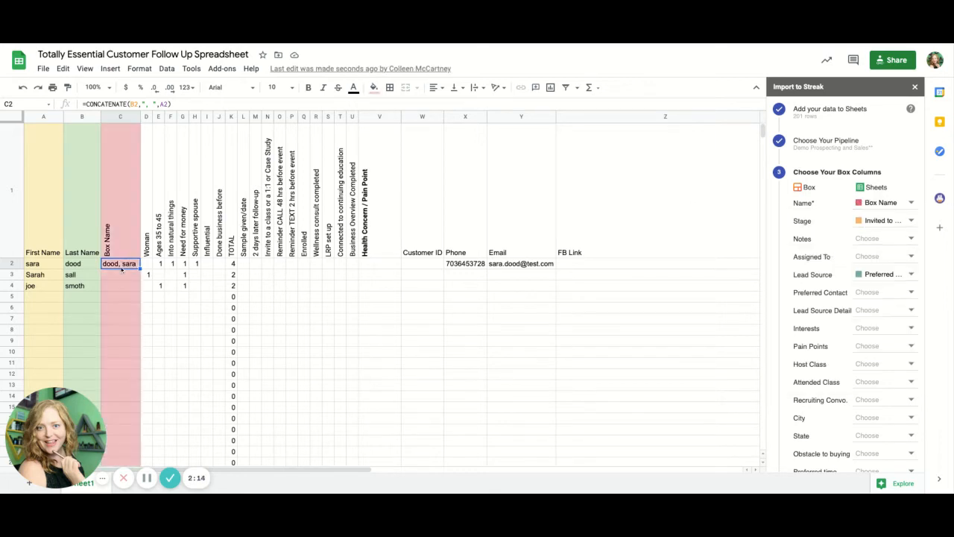
Examine the sheet columns offered for the box's Stage field
left_click(894, 223)
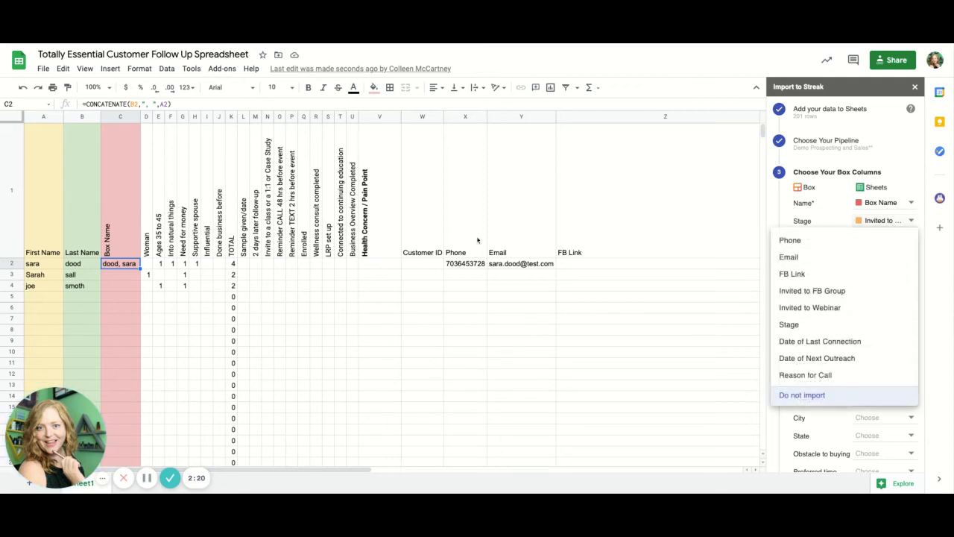
left_click(572, 322)
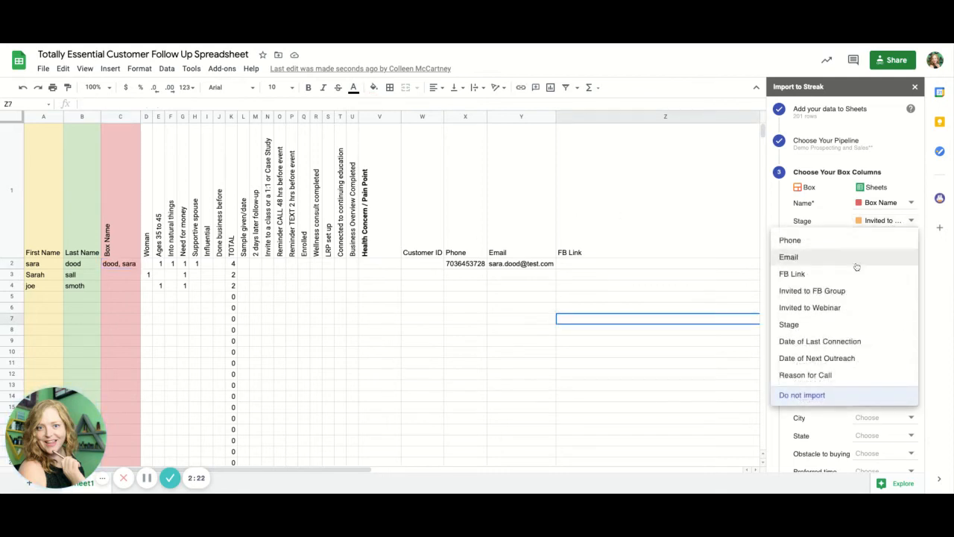
left_click(891, 221)
left_click(883, 222)
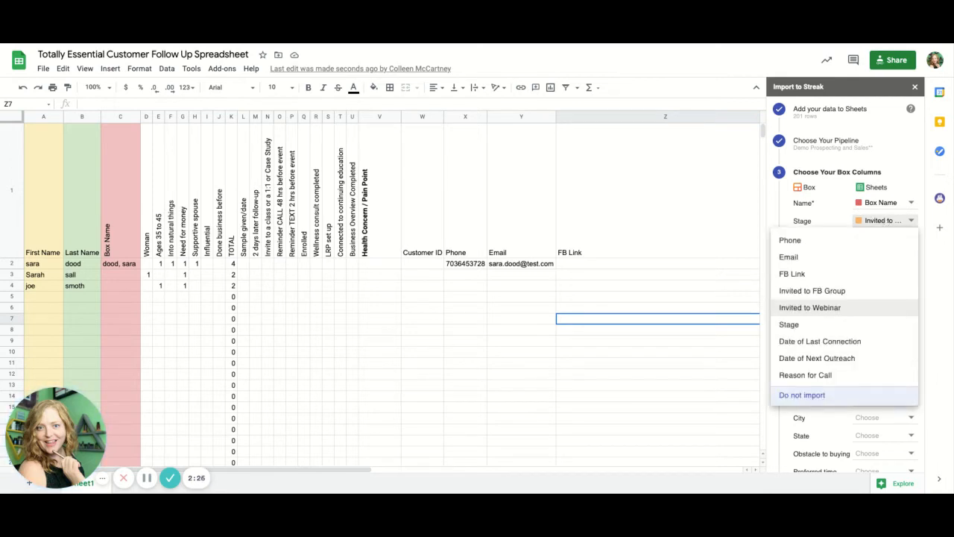
left_click(837, 215)
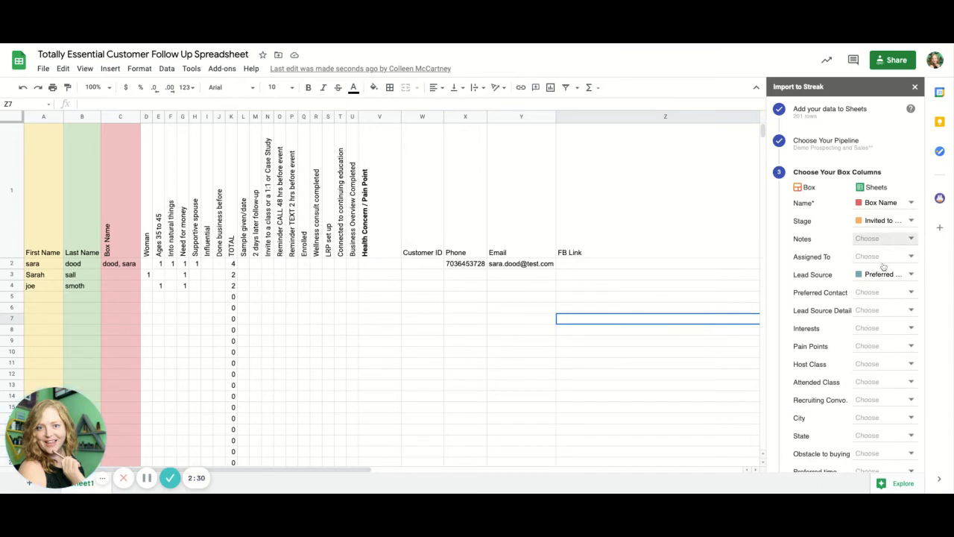
Look over the remaining box field mappings and continue to the contact columns
scroll(865, 377, "down", 2)
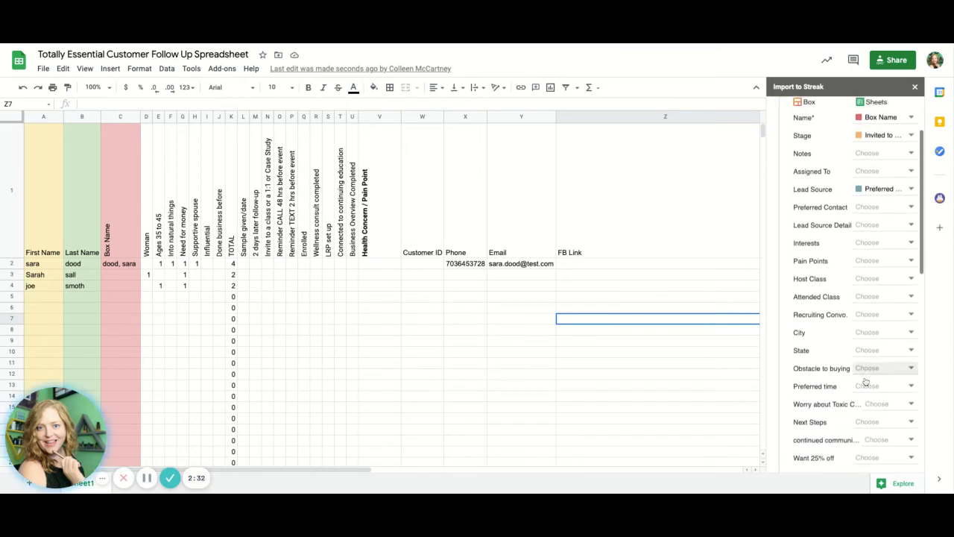
scroll(865, 380, "down", 8)
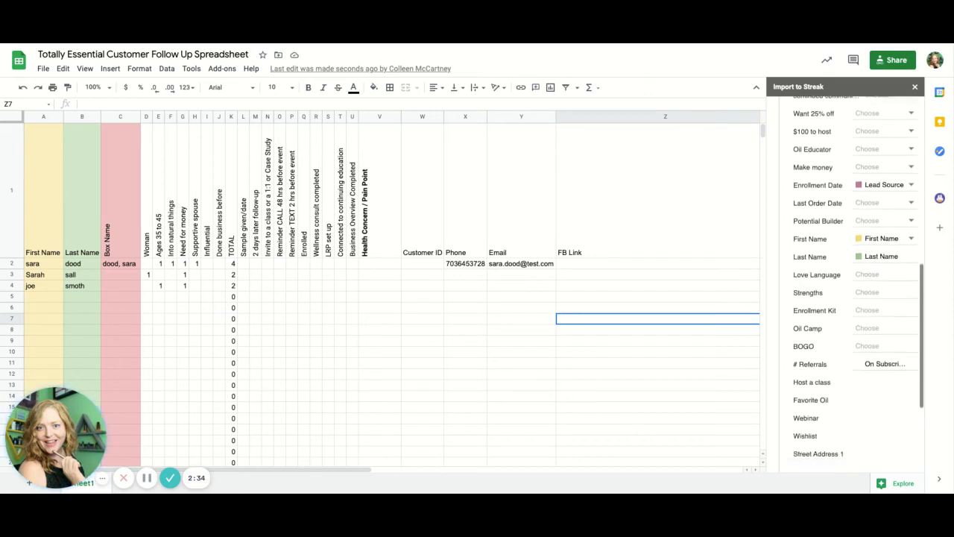
scroll(777, 129, "down", 4)
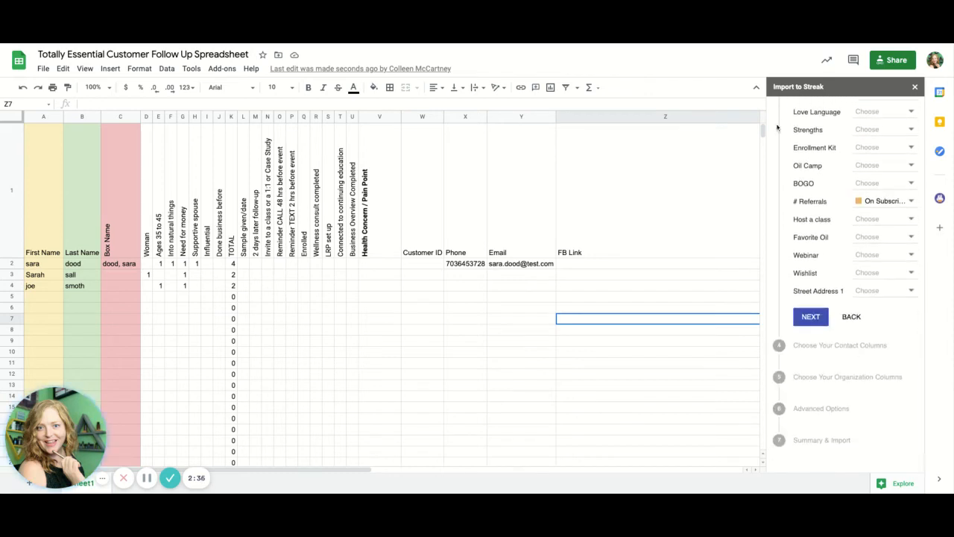
left_click(811, 317)
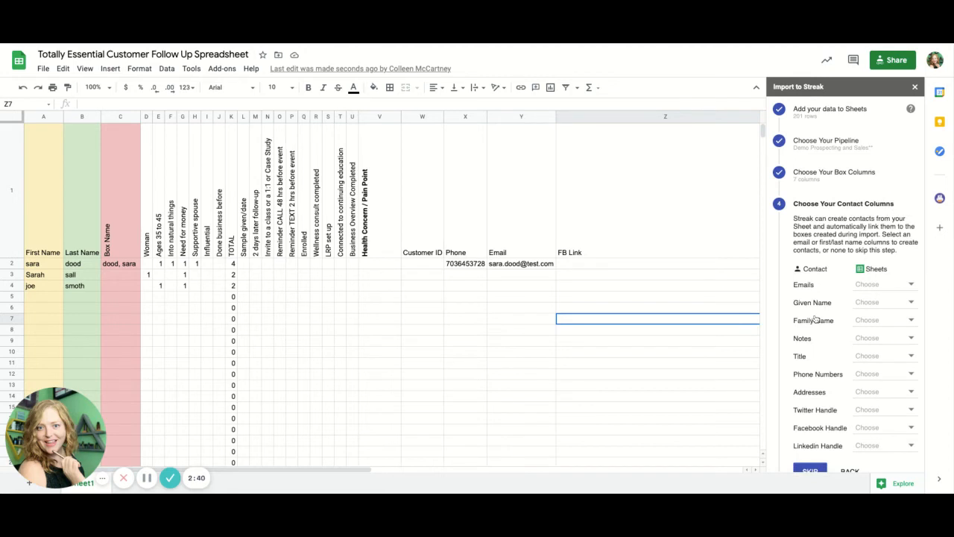
Reopen the box column mappings for a recheck and return to the contact columns
left_click(840, 178)
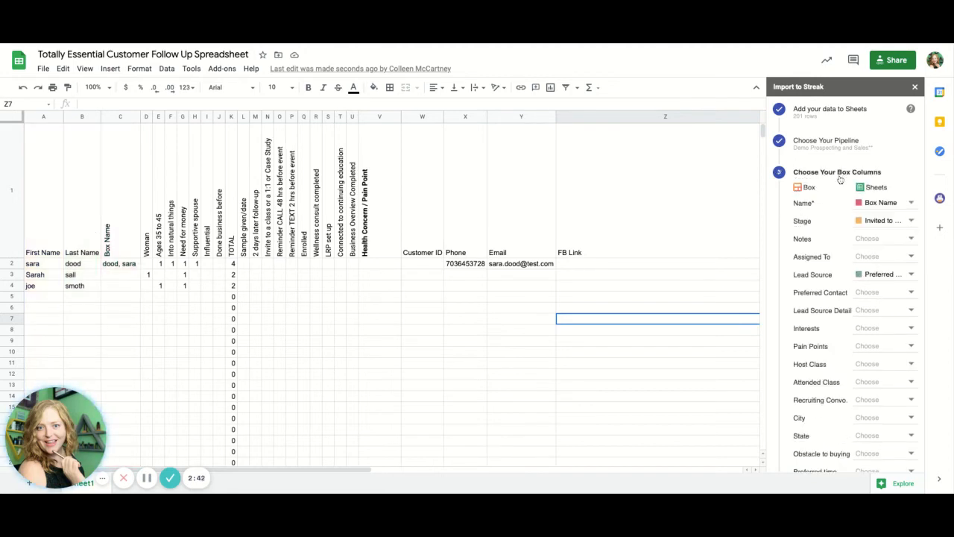
scroll(793, 358, "down", 10)
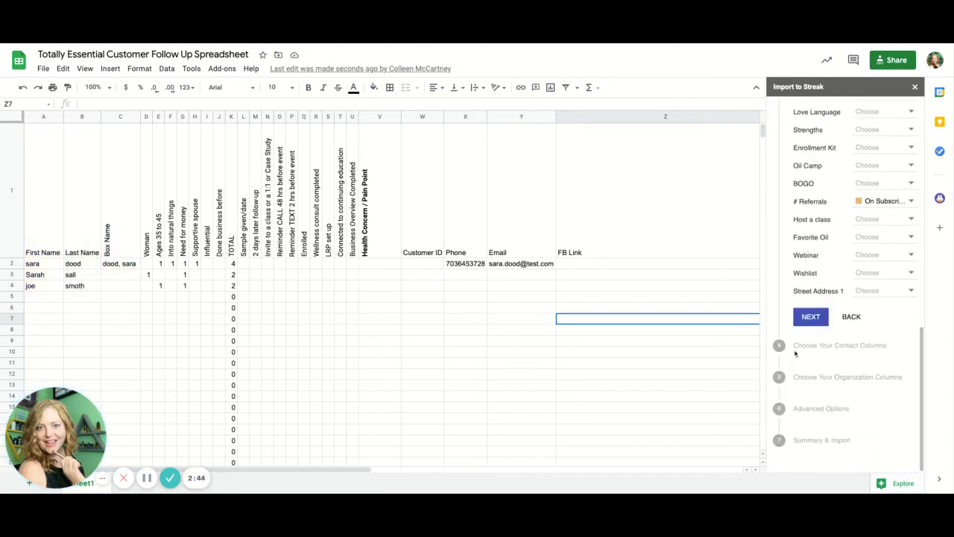
left_click(819, 317)
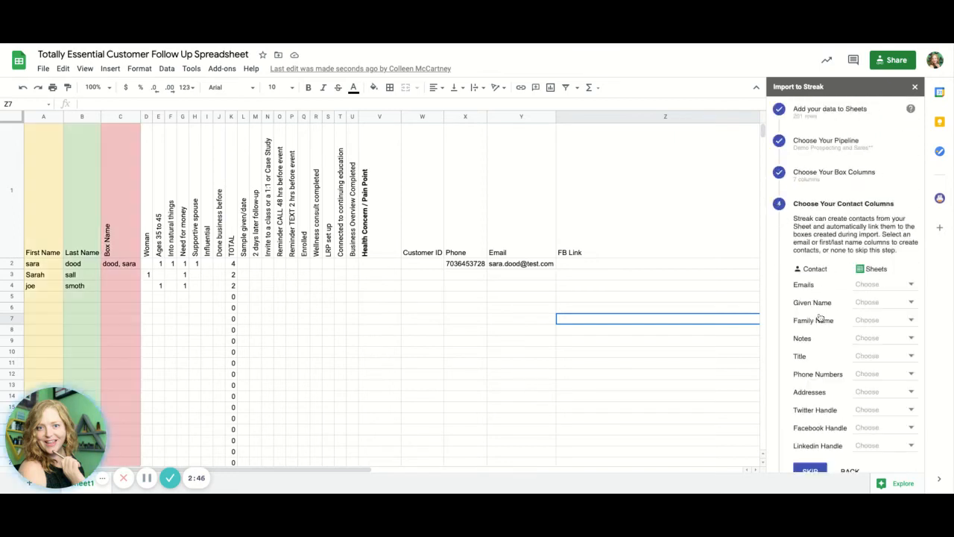
Check the sheet columns offered for the contact's name fields, and skip both the contact and organization column mappings
scroll(820, 317, "down", 2)
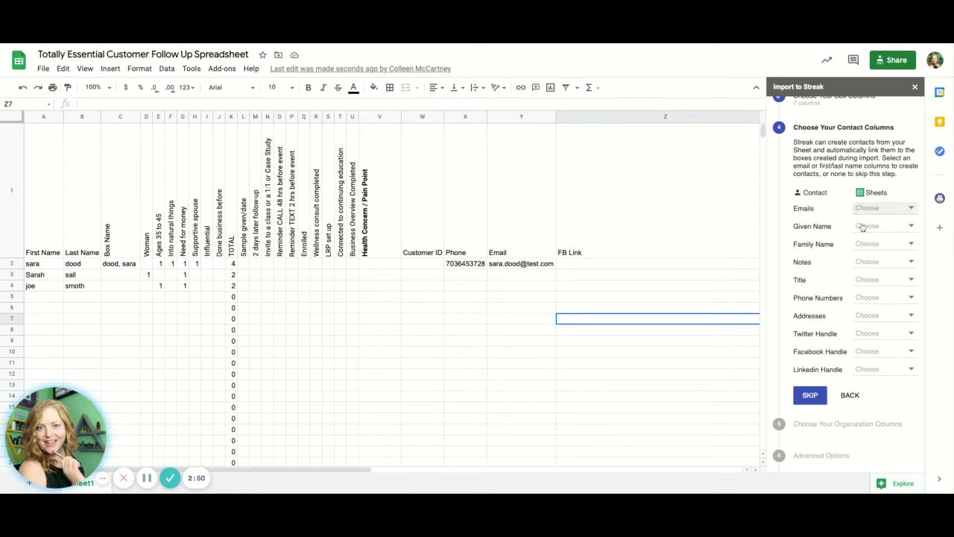
left_click(865, 227)
left_click(871, 231)
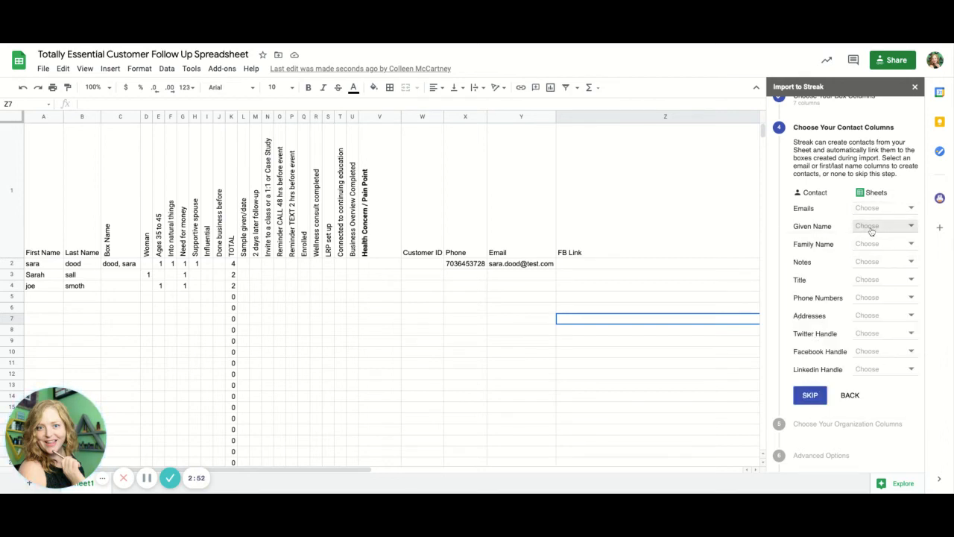
left_click(875, 245)
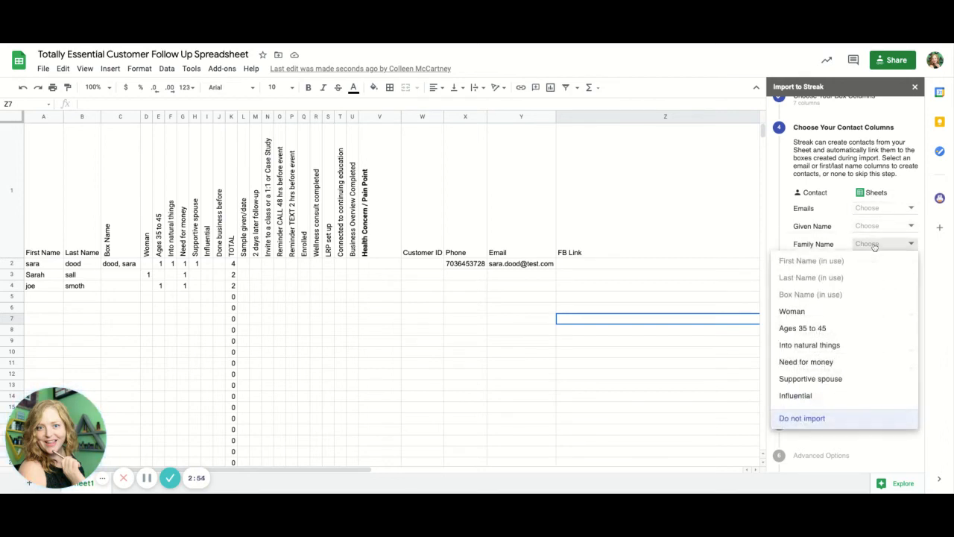
left_click(874, 246)
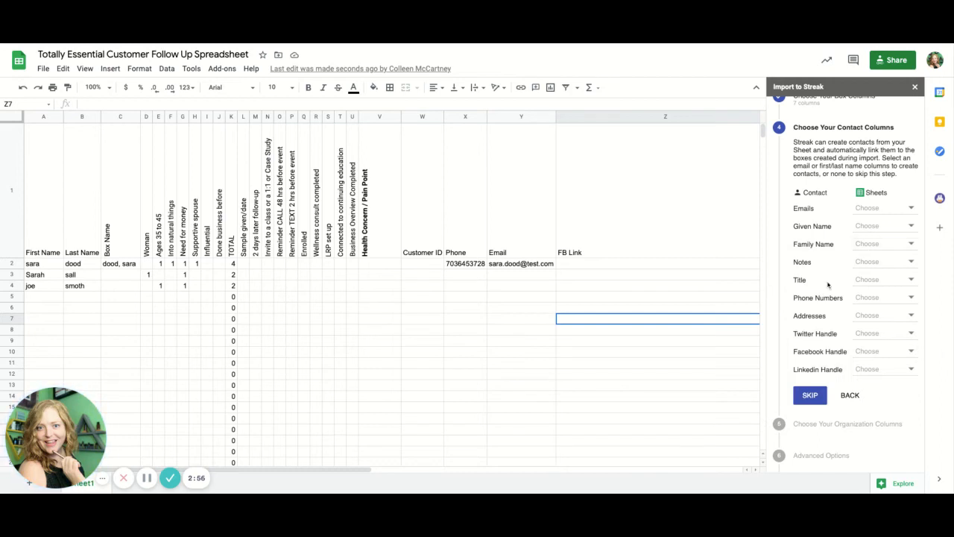
left_click(812, 395)
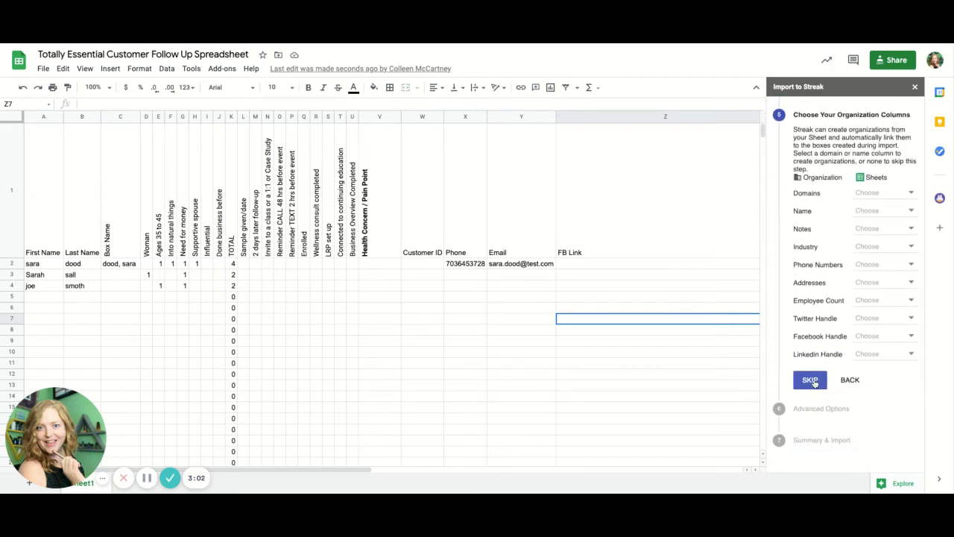
left_click(812, 380)
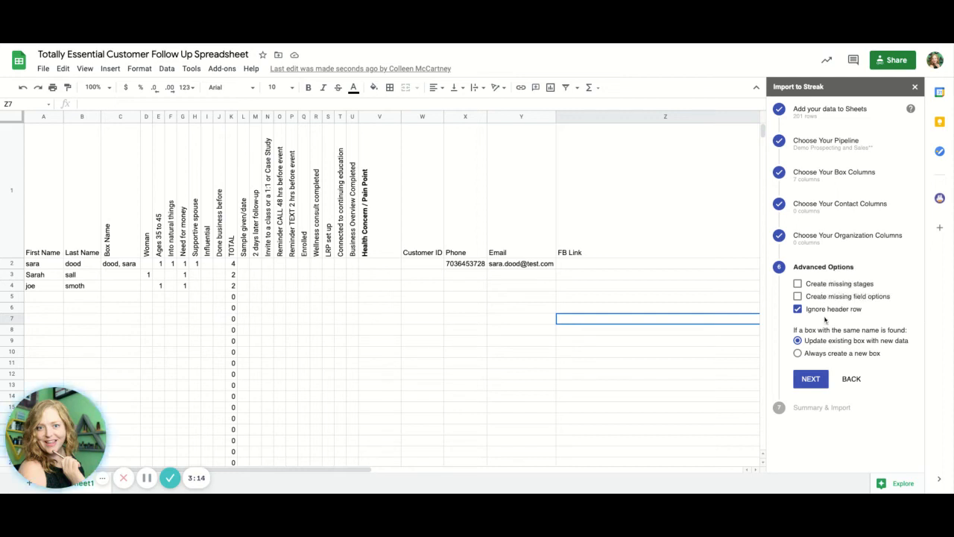
Set the advanced import options to always create a new box and to create missing stages and missing field options, with the header row ignored
mouse_move(826, 343)
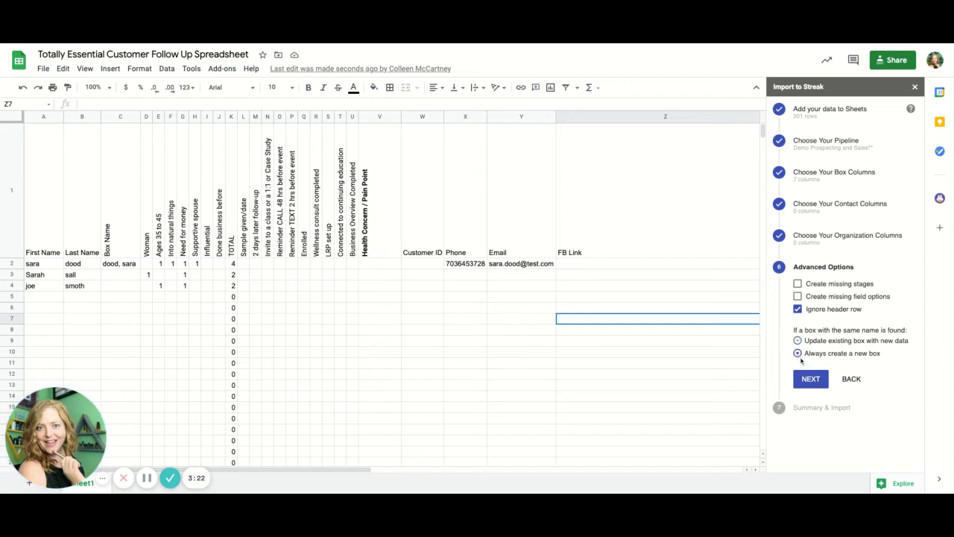
left_click(799, 356)
mouse_move(838, 287)
left_click(820, 298)
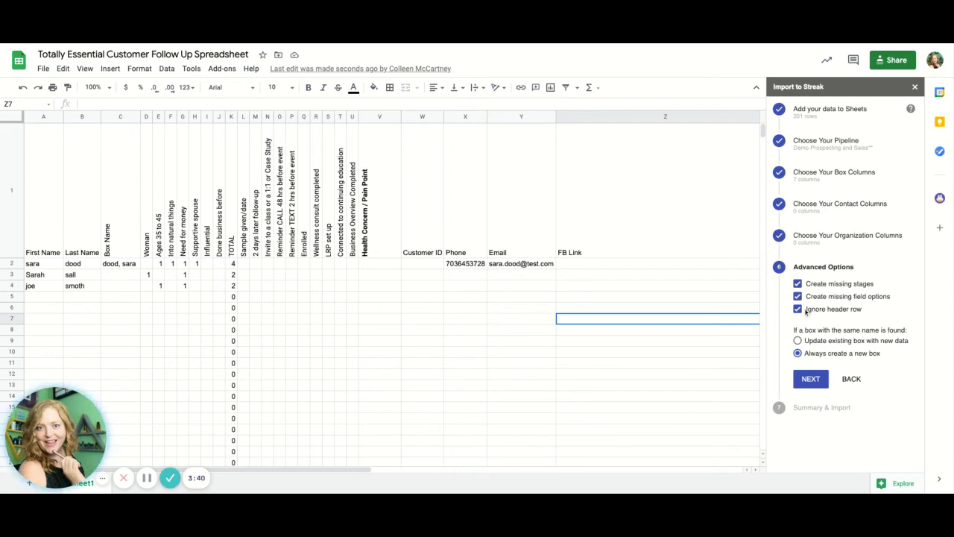
left_click(494, 224)
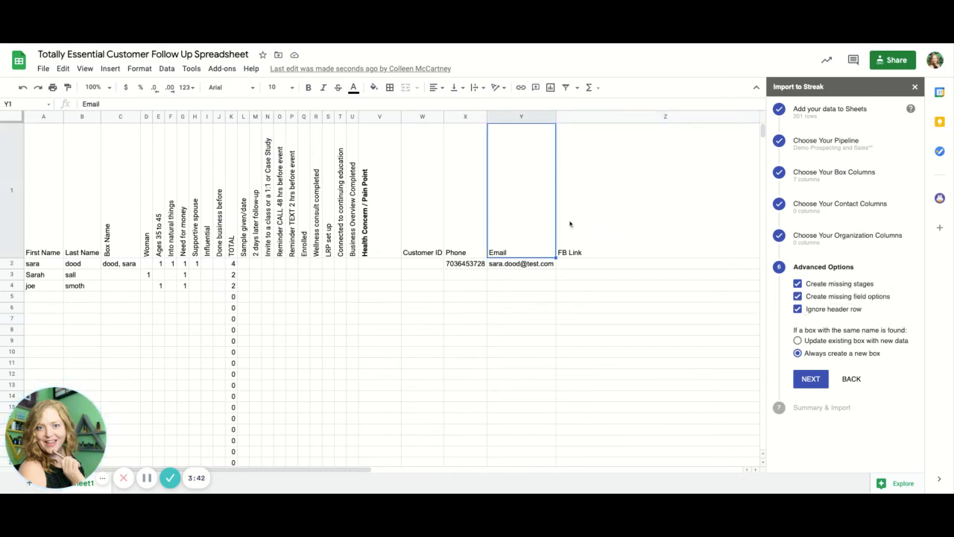
left_click_drag(670, 216, 121, 216)
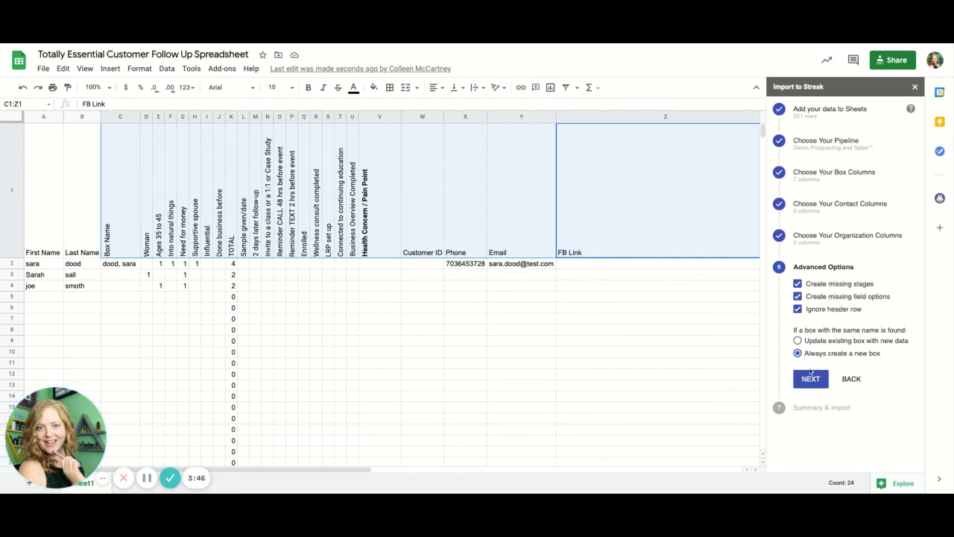
Proceed to the import summary, check the data for errors and look through the sheet for the flagged cells
mouse_move(823, 347)
left_click(817, 381)
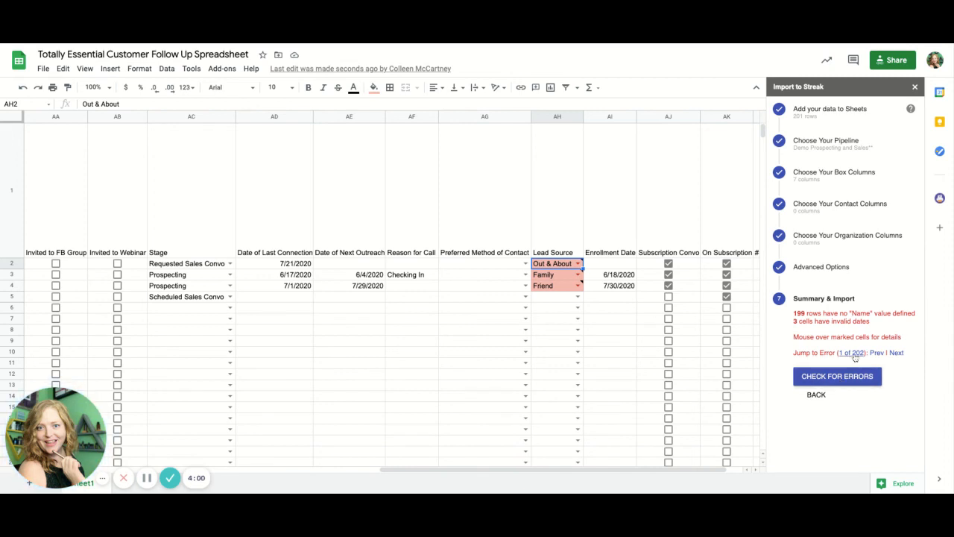
scroll(497, 347, "down", 3)
scroll(496, 348, "left", 5)
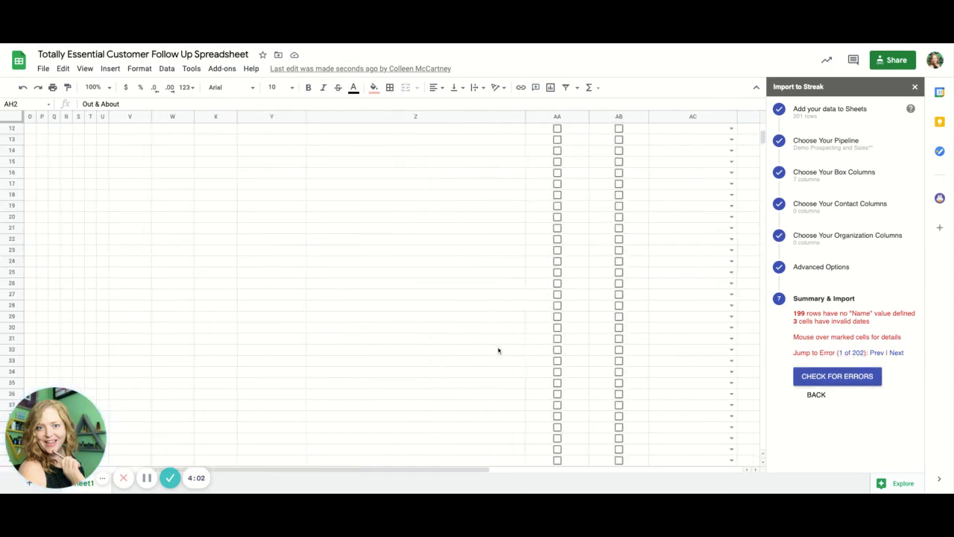
scroll(499, 350, "up", 4)
scroll(499, 351, "left", 1)
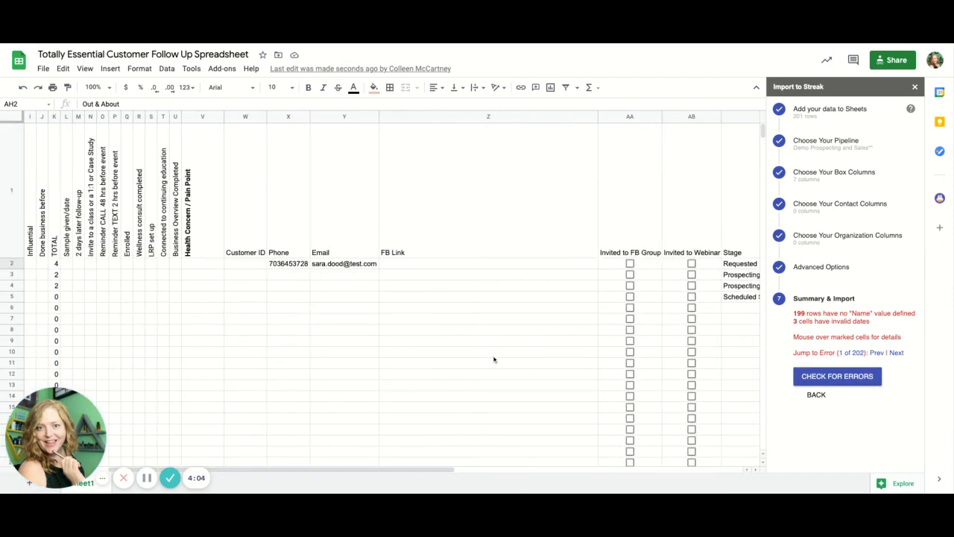